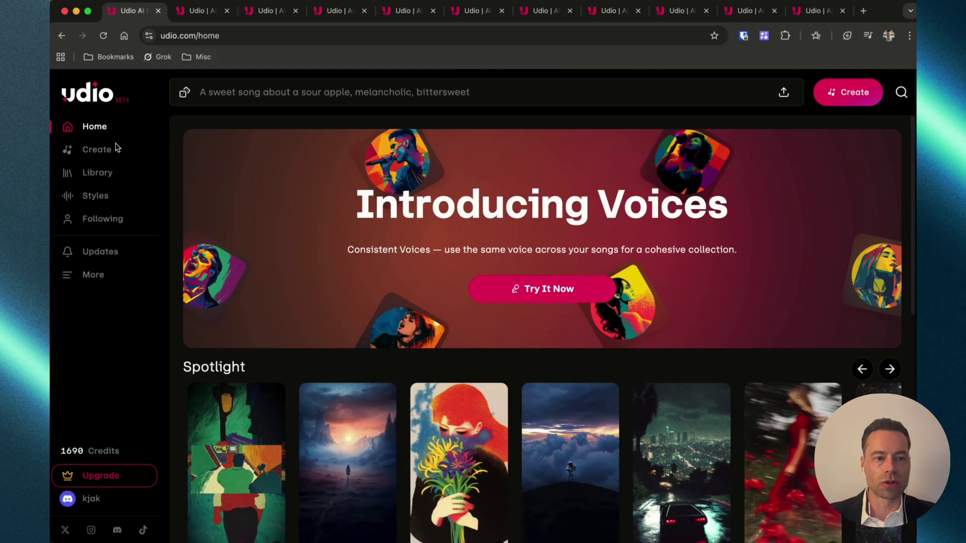
Open Udio's Create page from the left sidebar to start a new song.
click(71, 155)
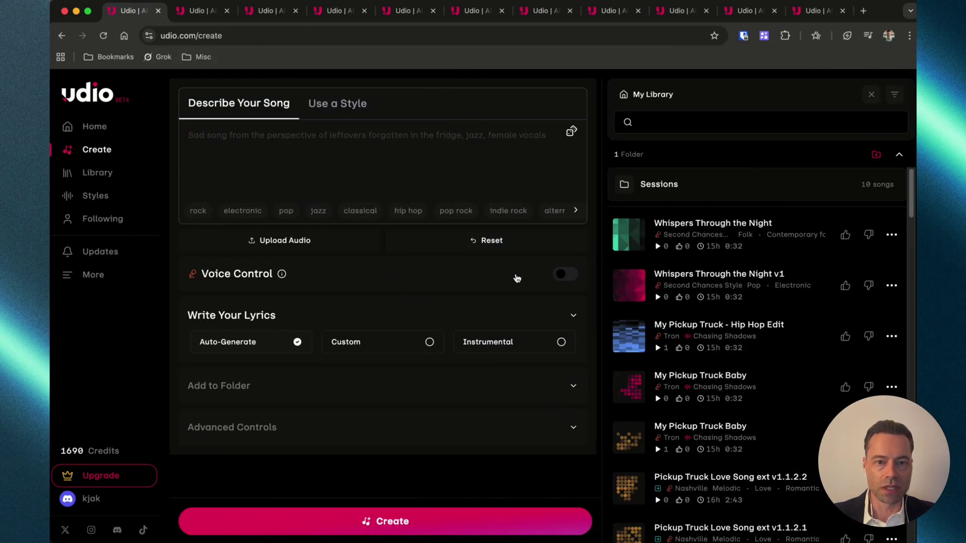
Switch on Voice Control and bring up the full Voices library.
click(563, 275)
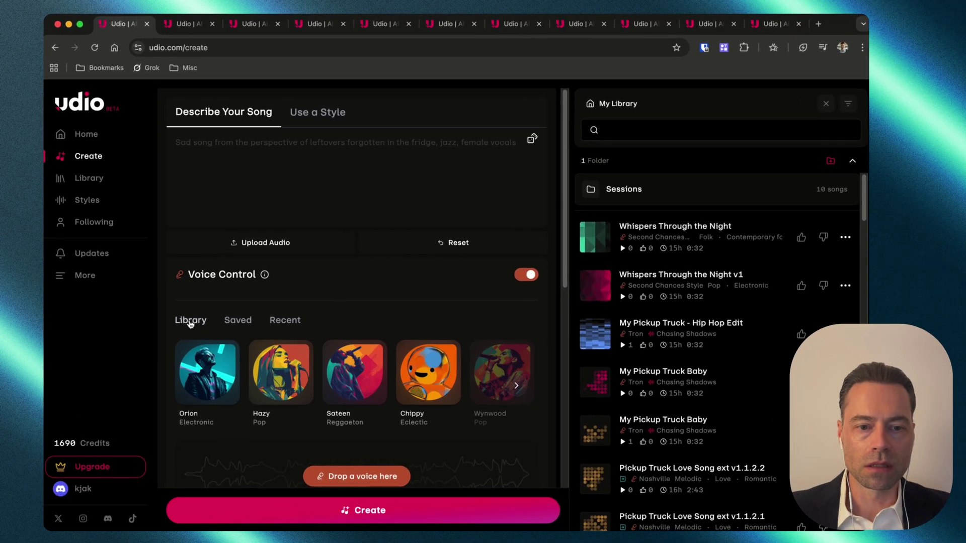
click(127, 309)
mouse_move(643, 217)
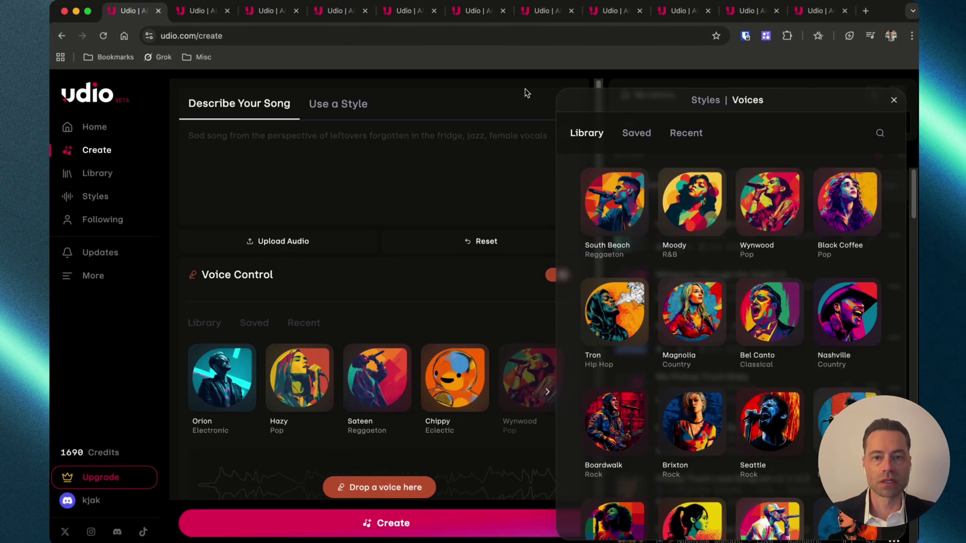
Preview the Wynwood and Nashville voices in the next Udio tab.
key(ctrl+Tab)
mouse_move(744, 262)
click(743, 260)
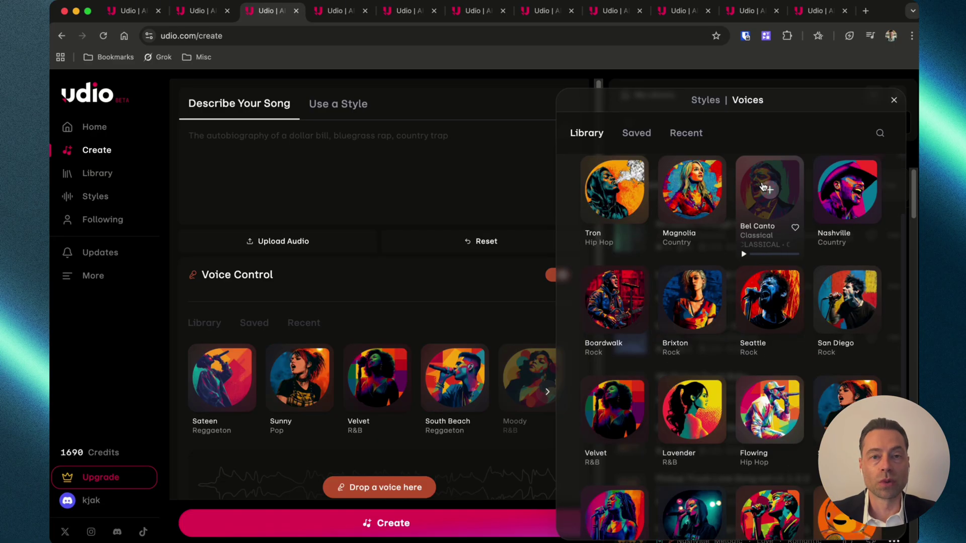
click(821, 254)
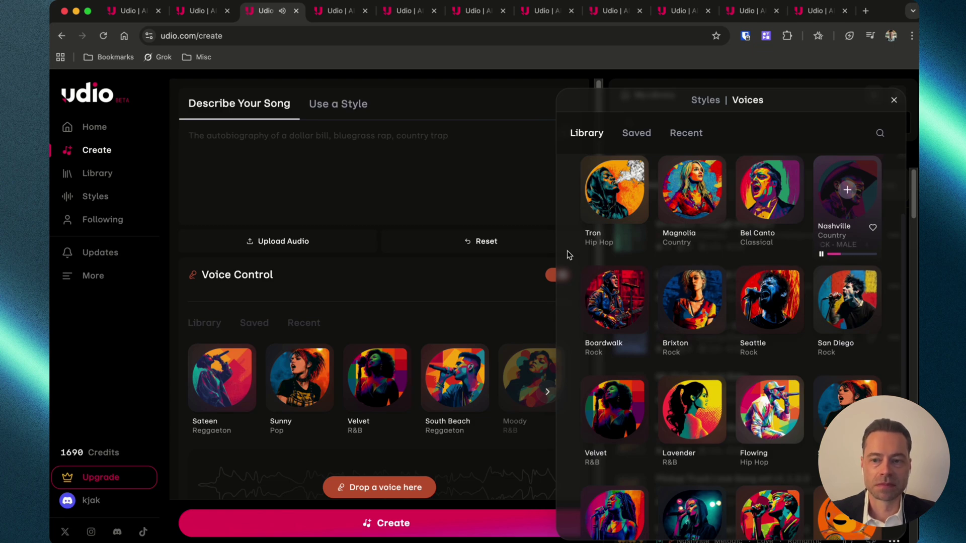
Preview and stop the Tron voice, then preview the Seattle voice.
mouse_move(805, 257)
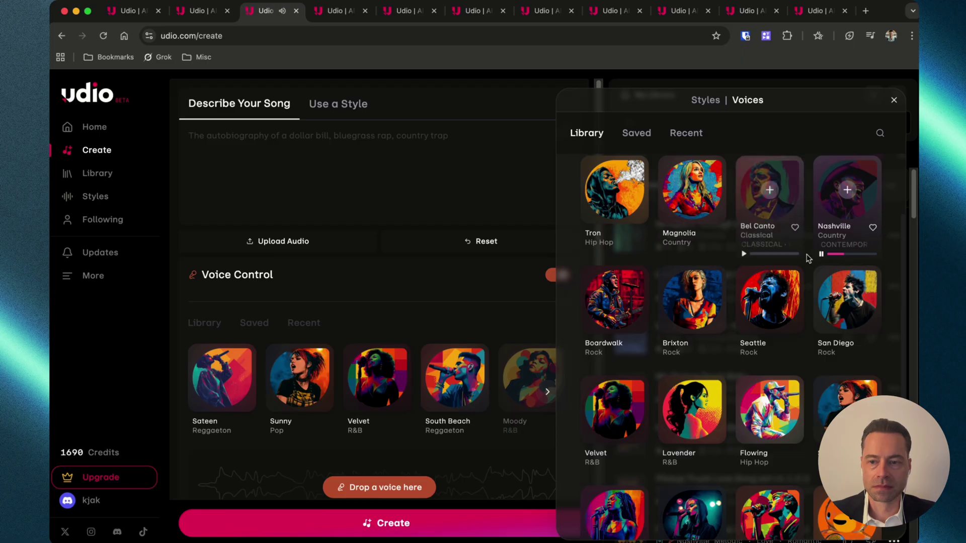
key(ctrl+Tab)
click(588, 263)
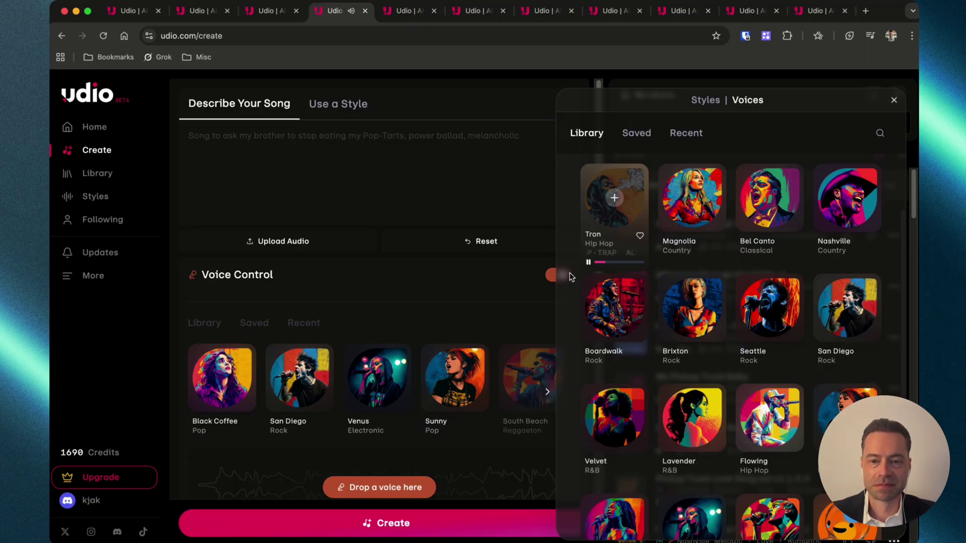
click(588, 263)
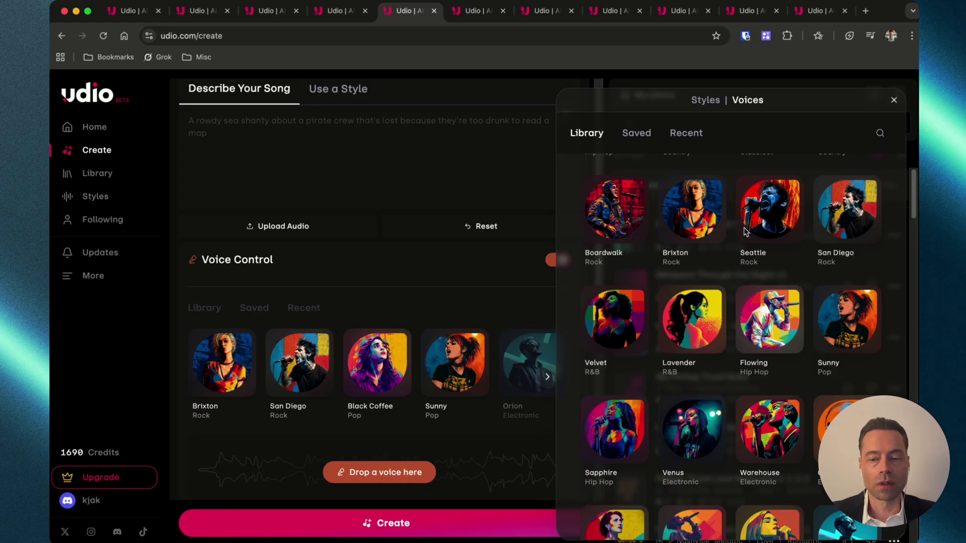
click(746, 234)
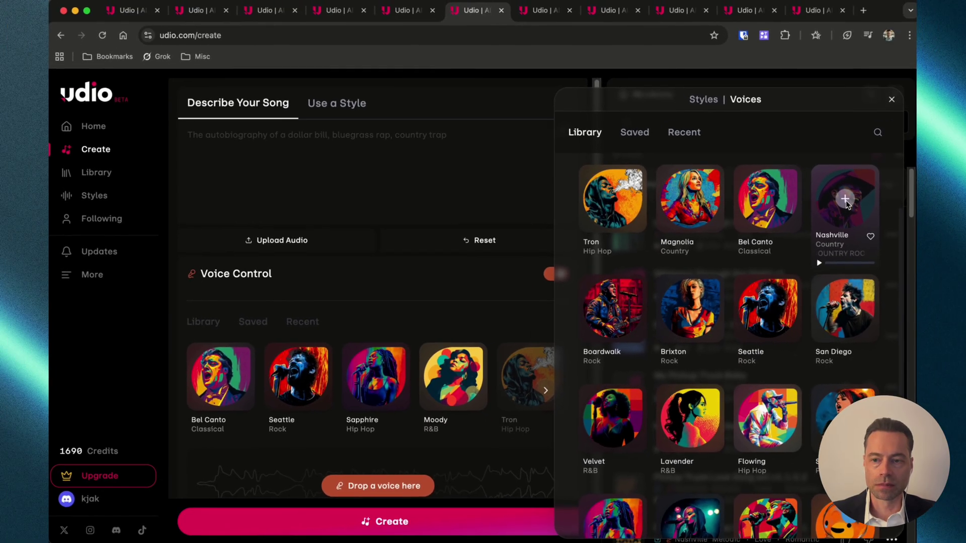
Load the Nashville voice into Voice Control and reveal its Strength knob.
click(845, 200)
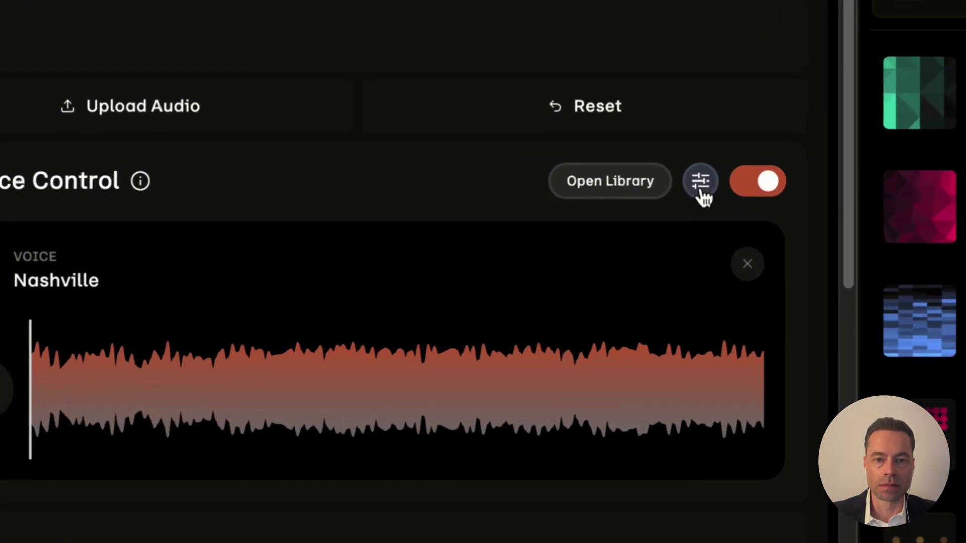
click(701, 190)
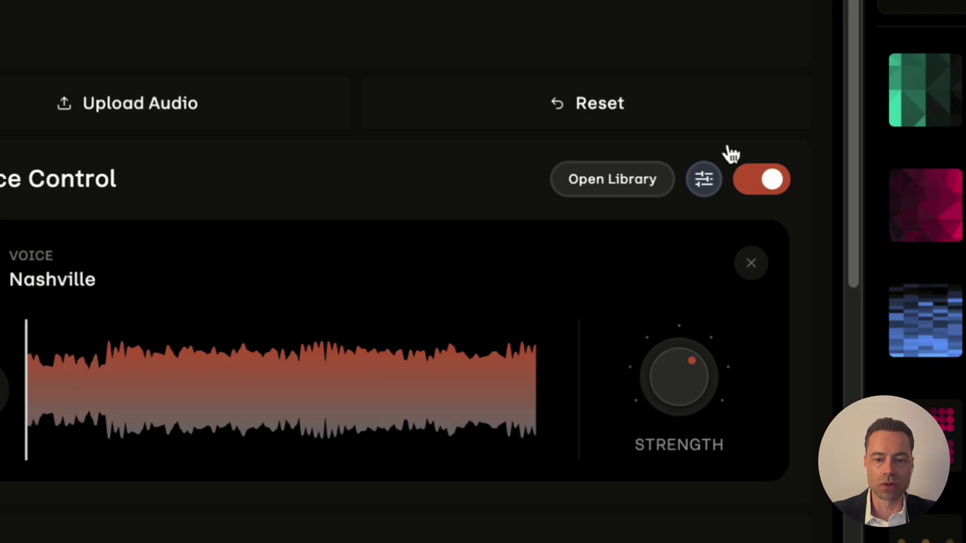
mouse_move(702, 347)
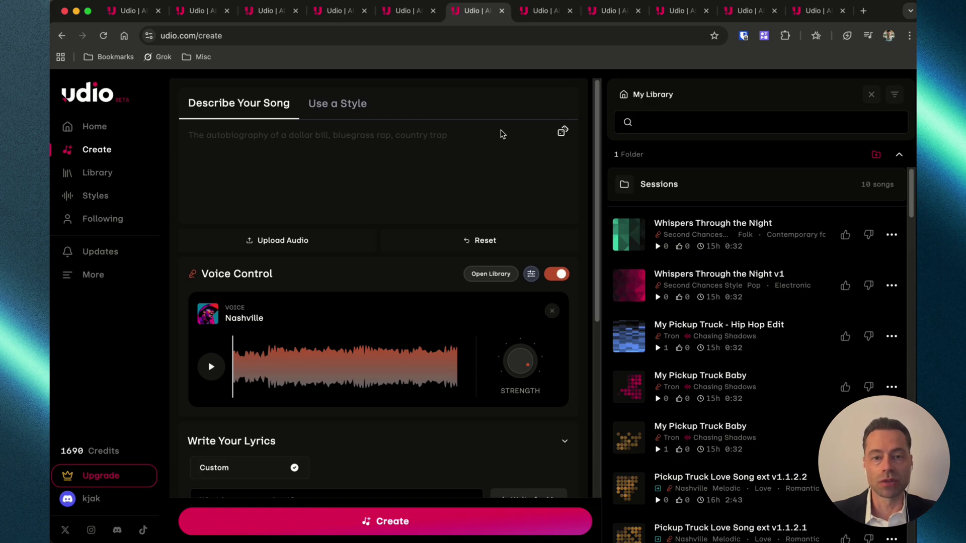
Review the pickup-truck love song tab's prompt, Nashville voice and truck lyrics.
key(ctrl+Tab)
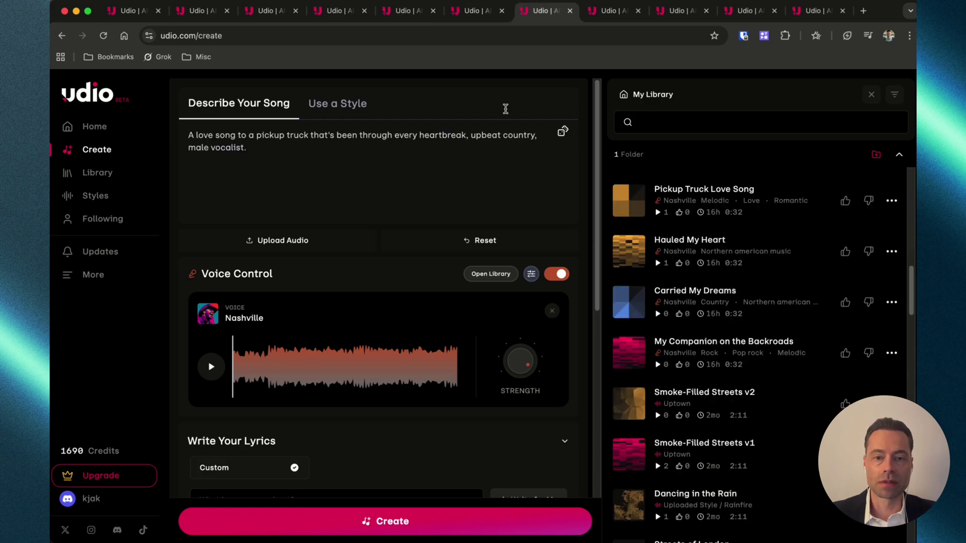
scroll(493, 126, down, 4)
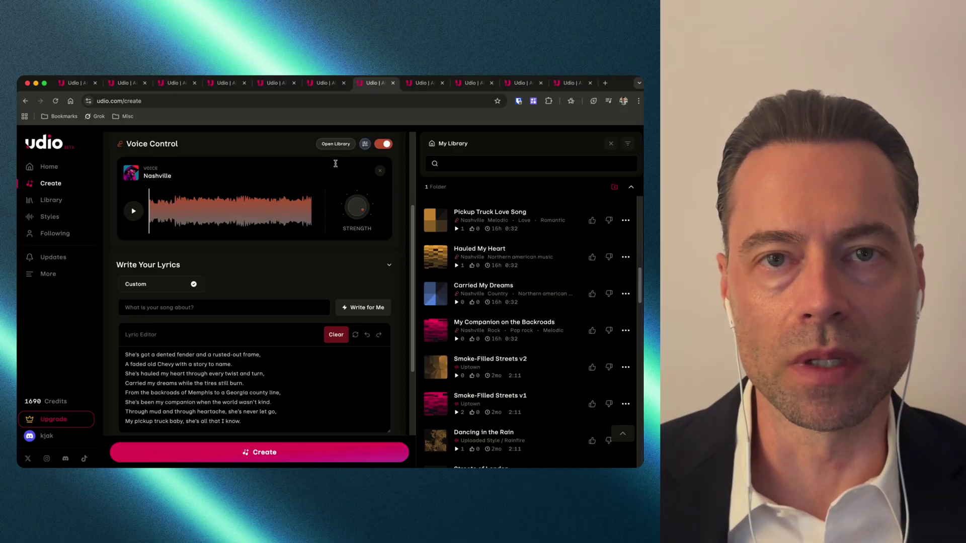
scroll(336, 164, up, 5)
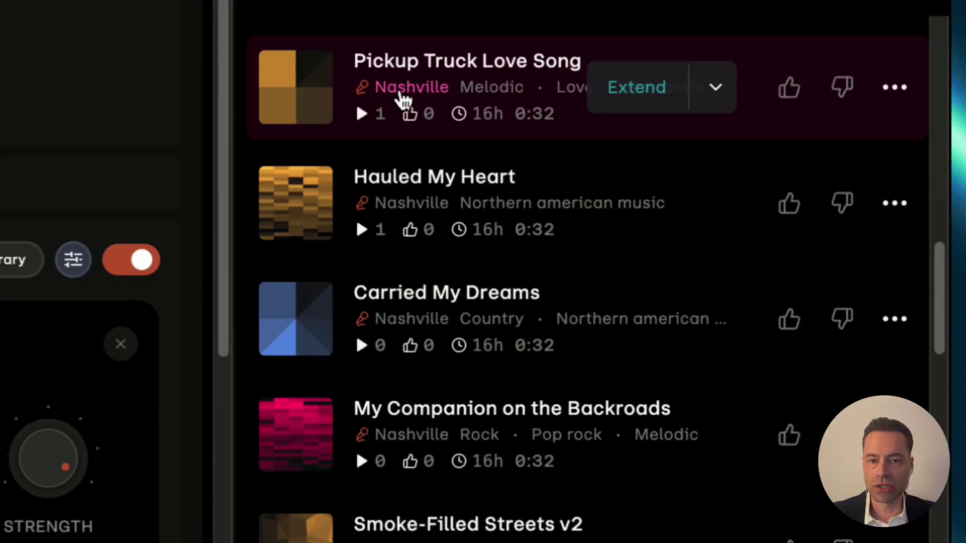
Play Pickup Truck Love Song from My Library and pause it at 0:30.
click(403, 98)
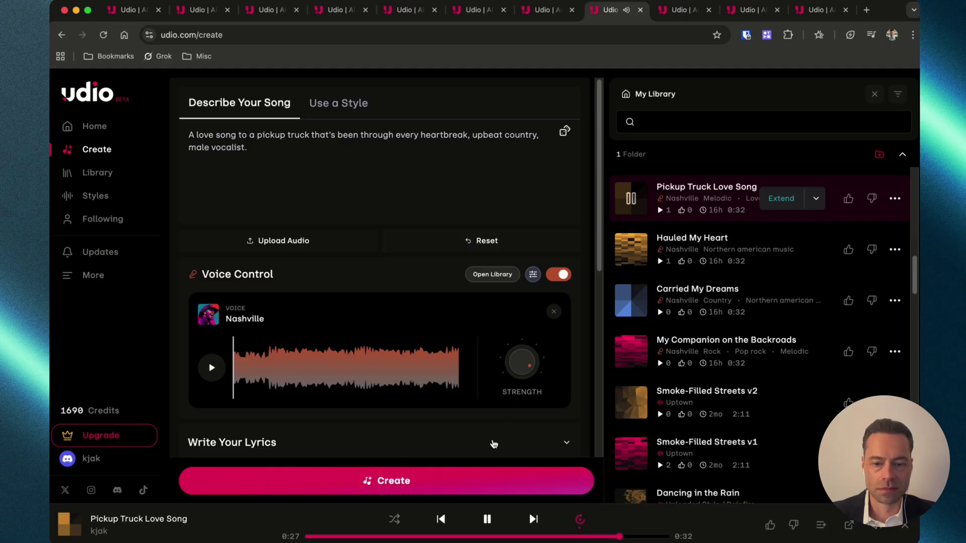
click(487, 518)
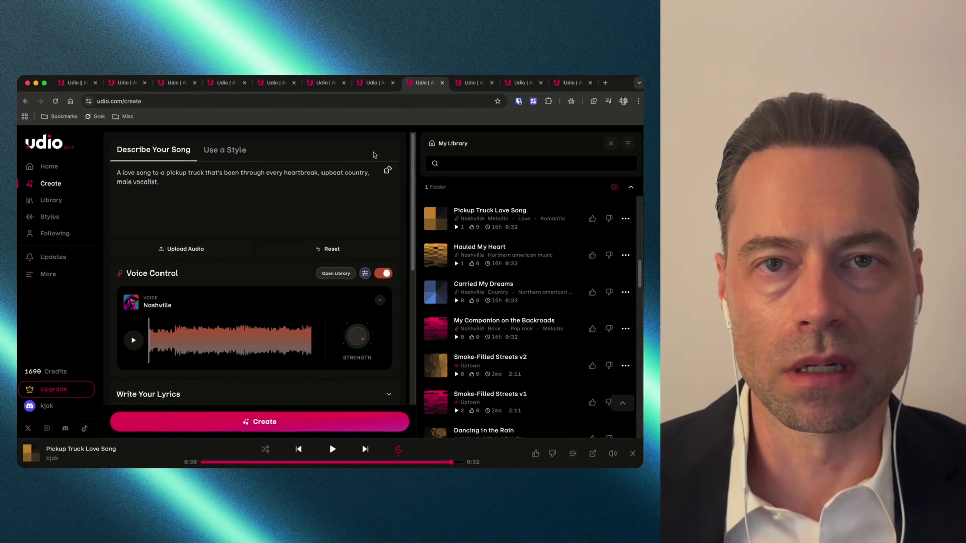
mouse_move(548, 221)
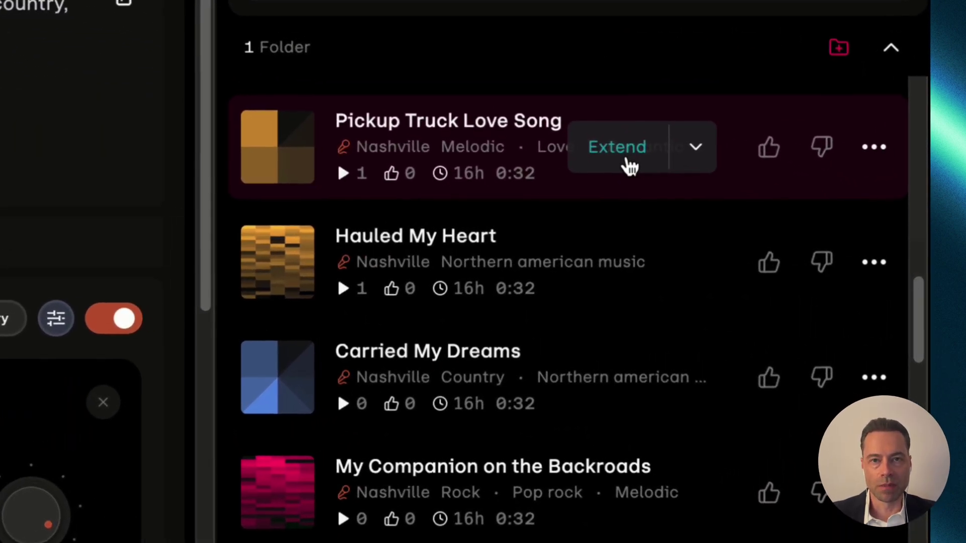
Set up an extension of Pickup Truck Love Song and review the form.
click(698, 159)
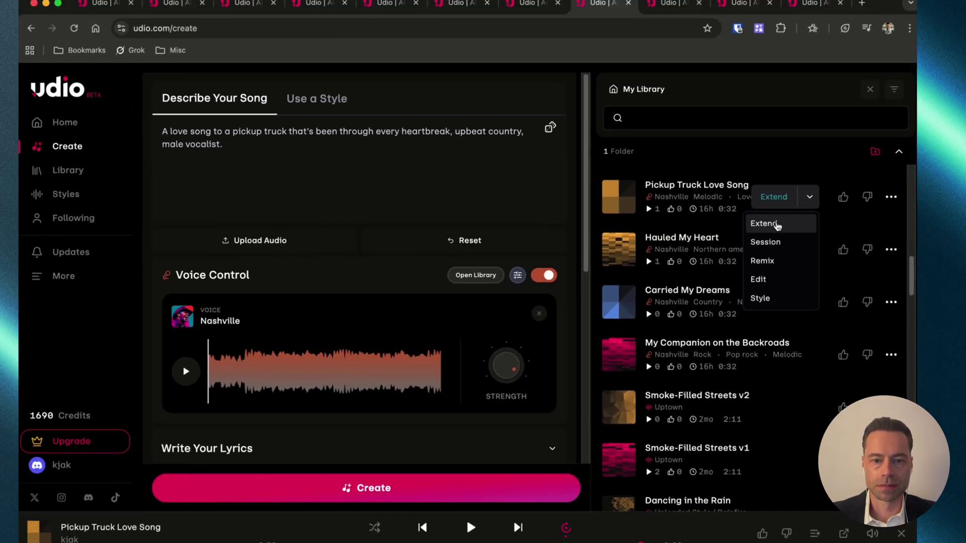
click(626, 210)
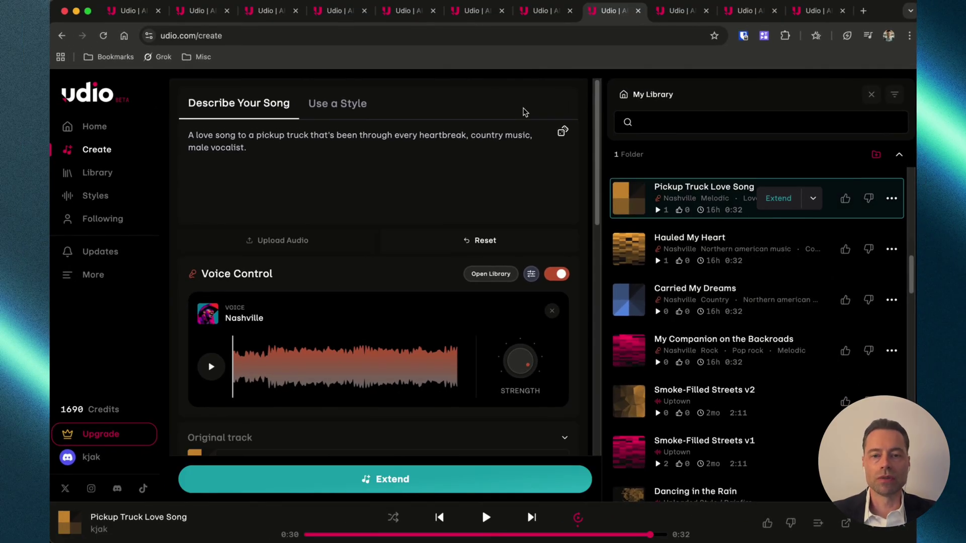
scroll(287, 362, down, 5)
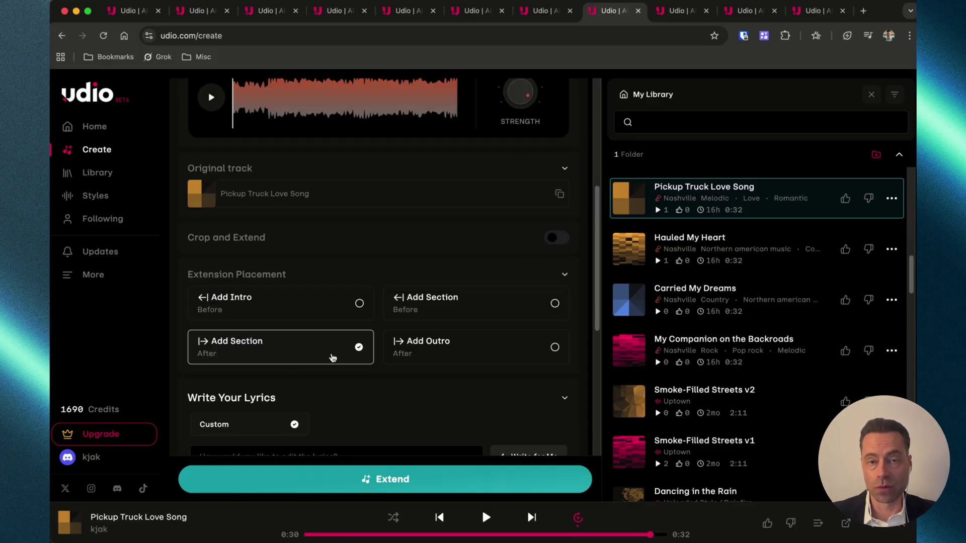
scroll(509, 119, down, 3)
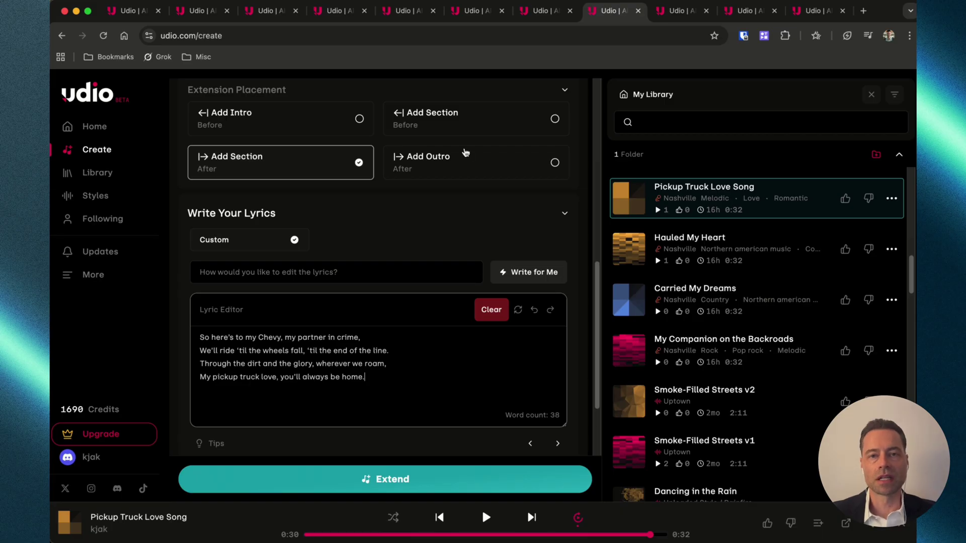
Play Pickup Truck Love Song ext v1 in the next tab and extend it.
key(ctrl+Tab)
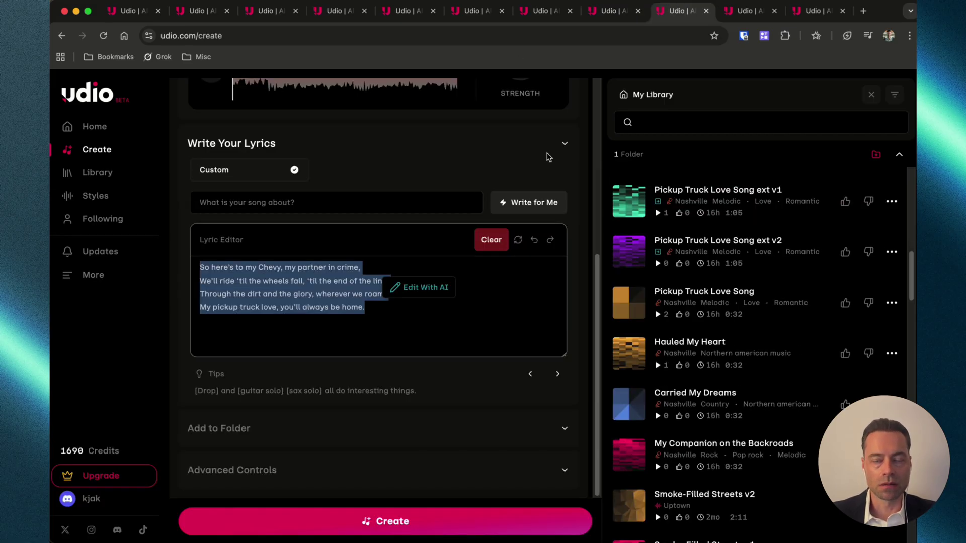
key(space)
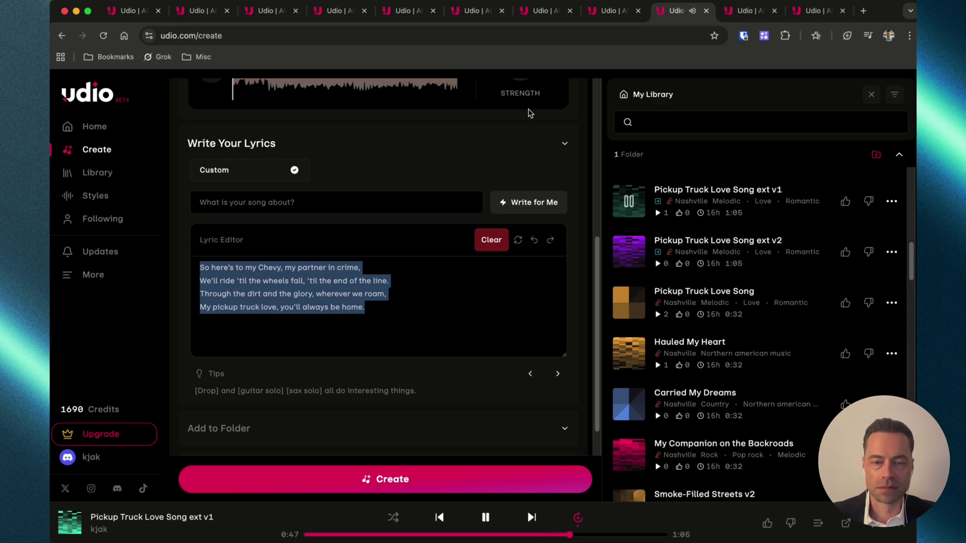
mouse_move(729, 221)
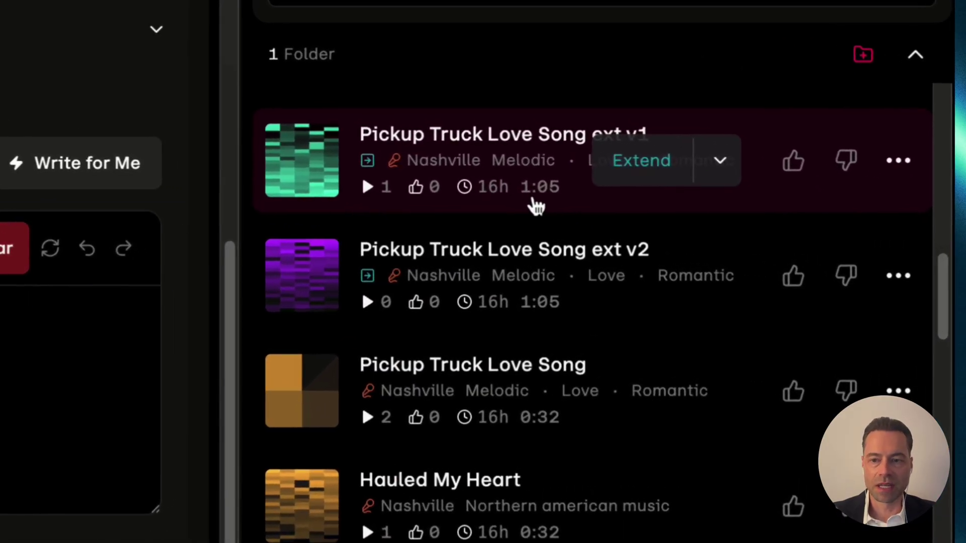
click(635, 172)
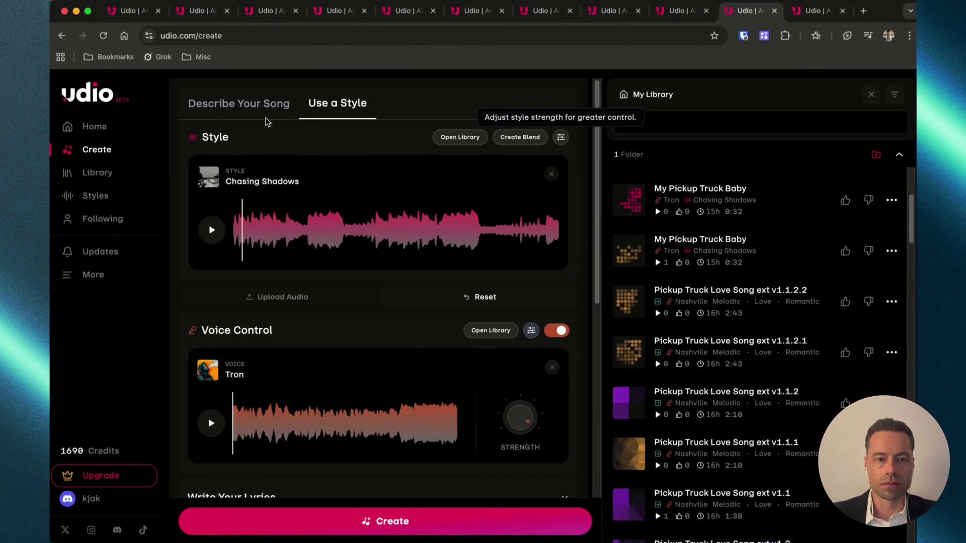
Switch to Use a Style, audition Chasing Shadows from the Library, and reveal its strength.
click(229, 108)
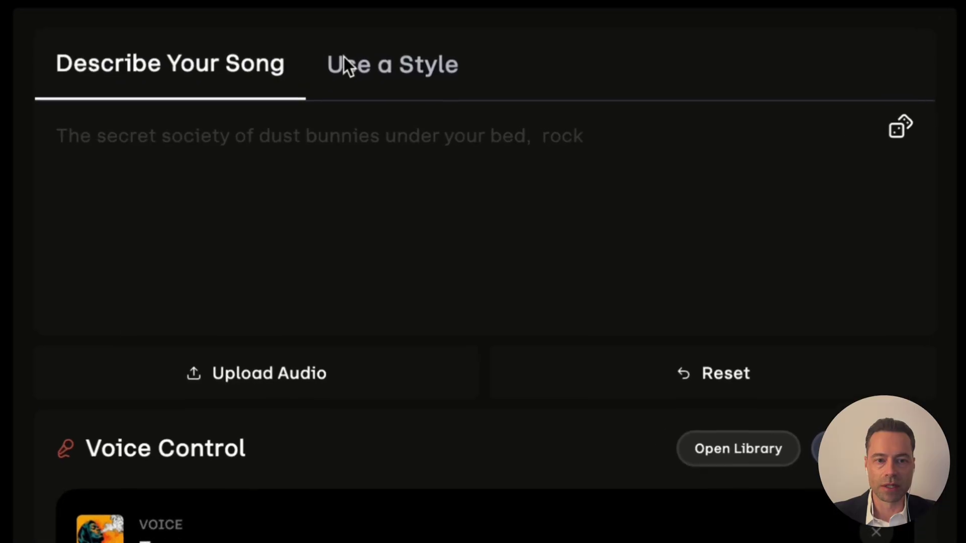
click(379, 55)
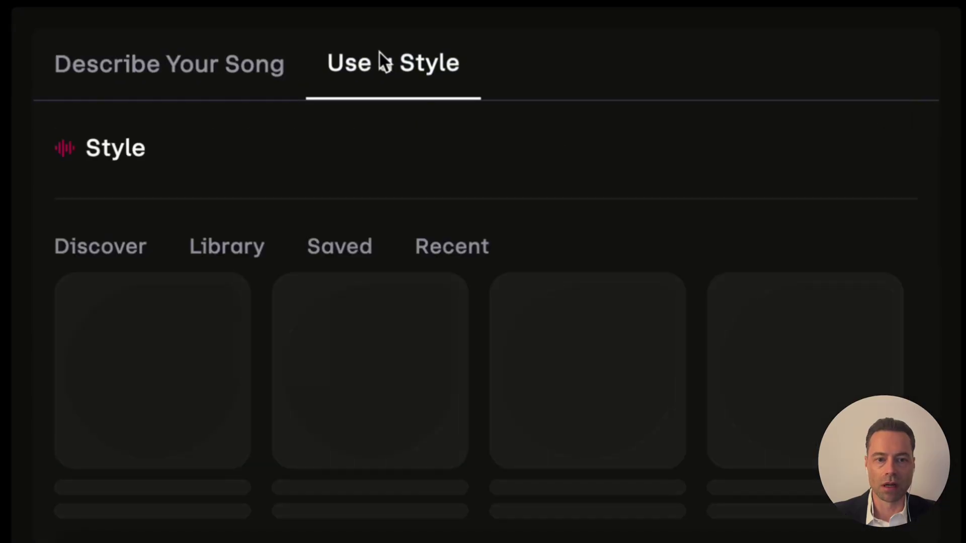
click(241, 257)
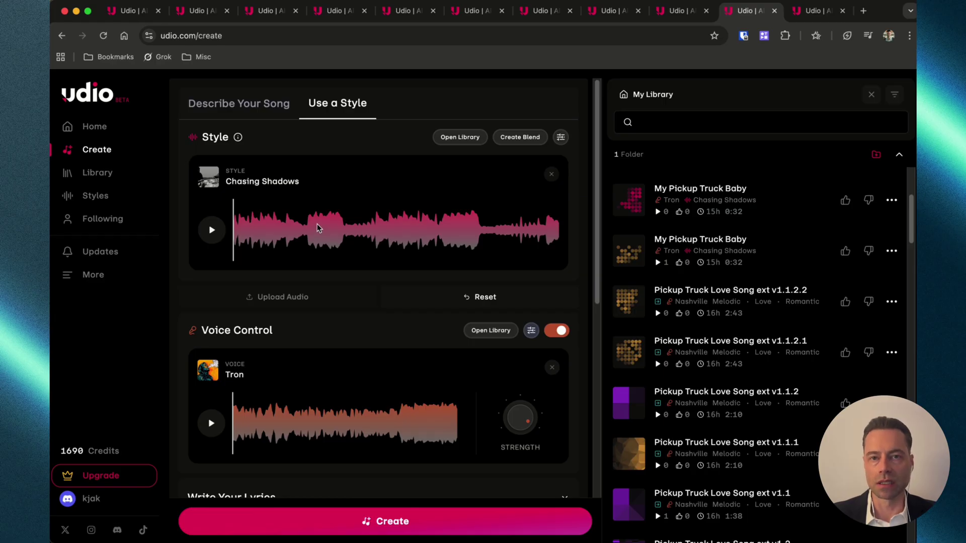
click(212, 232)
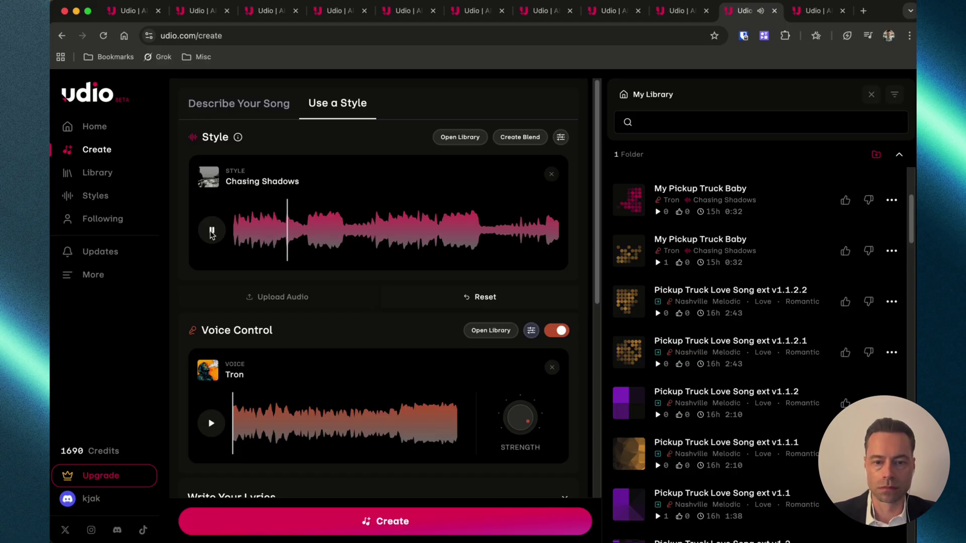
click(212, 231)
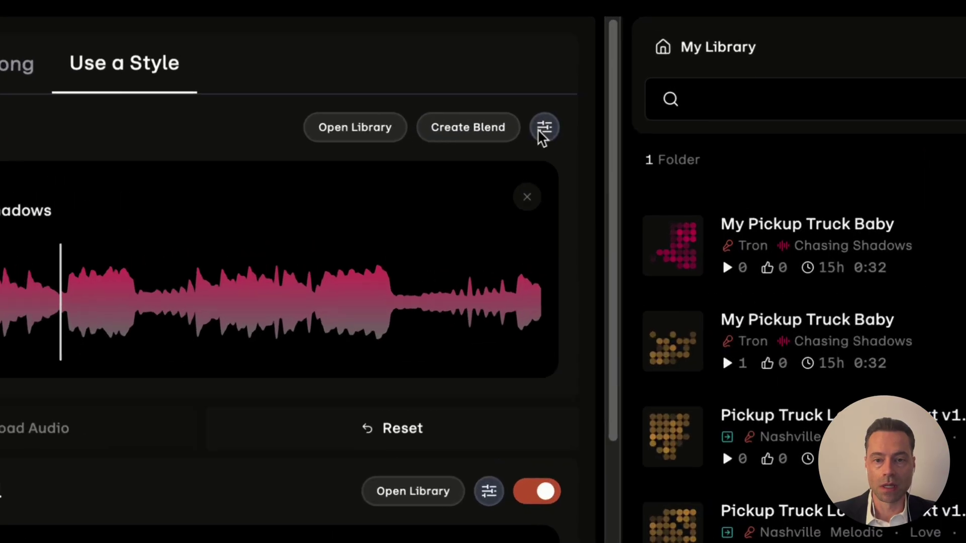
click(542, 129)
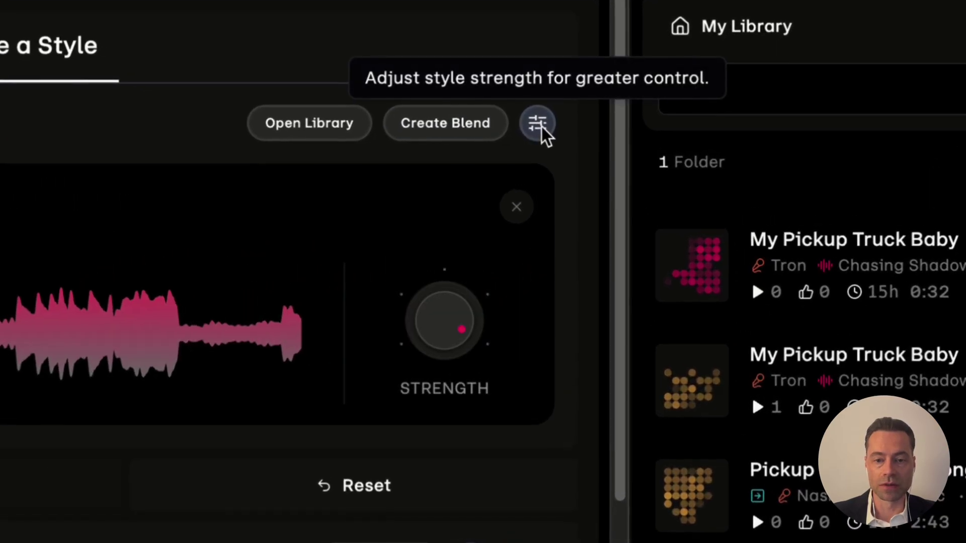
Play My Pickup Truck - Hip Hop Edit louder, pause it, and open its options.
mouse_move(475, 296)
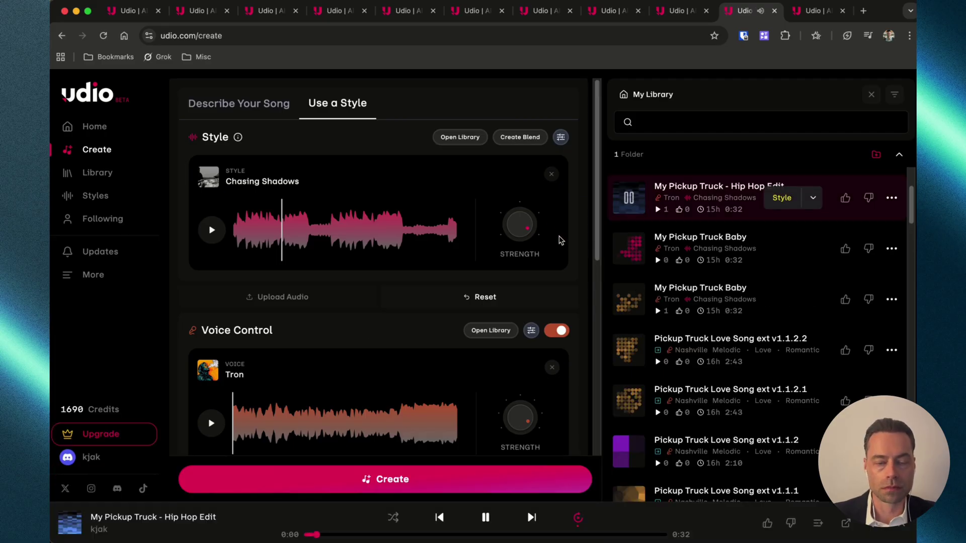
key(XF86AudioRaiseVolume)
key(XF86AudioRaiseVolume)
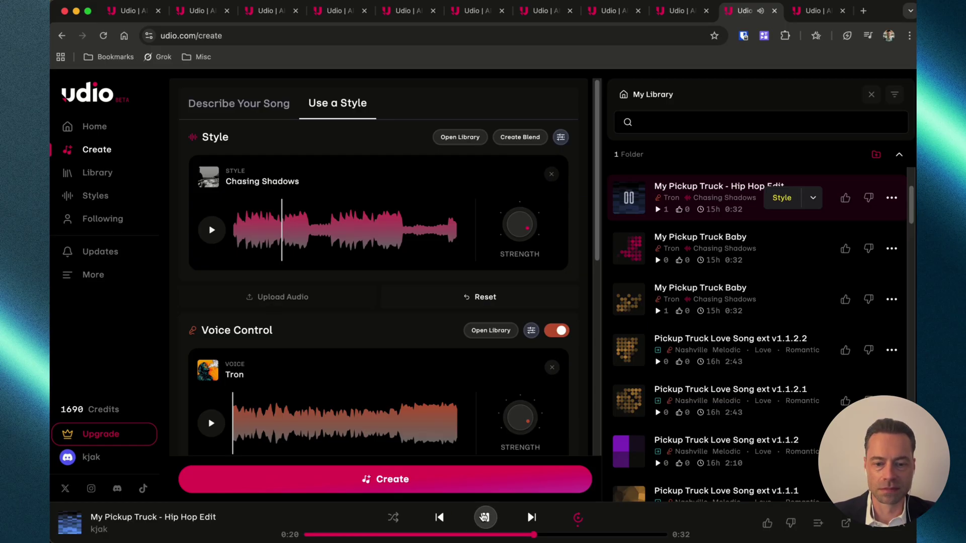
click(486, 517)
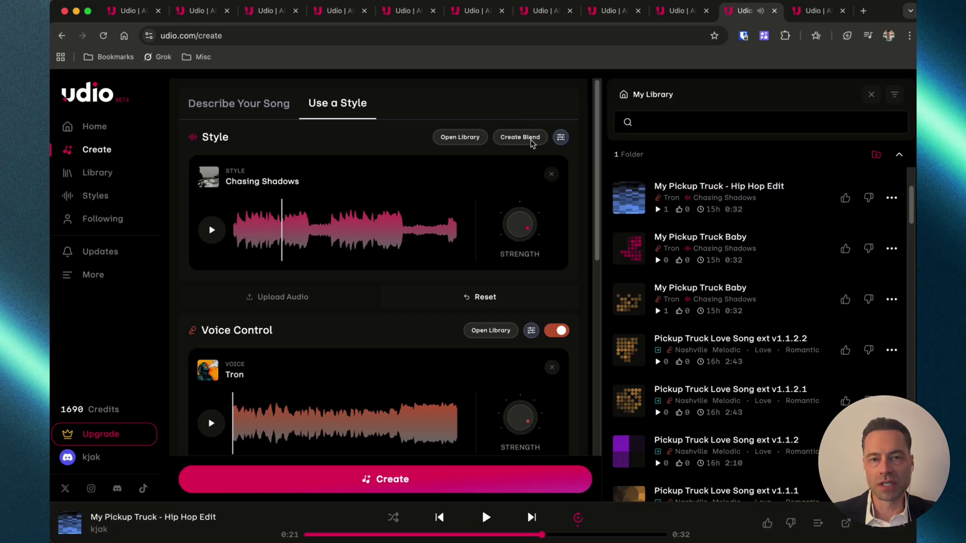
click(891, 198)
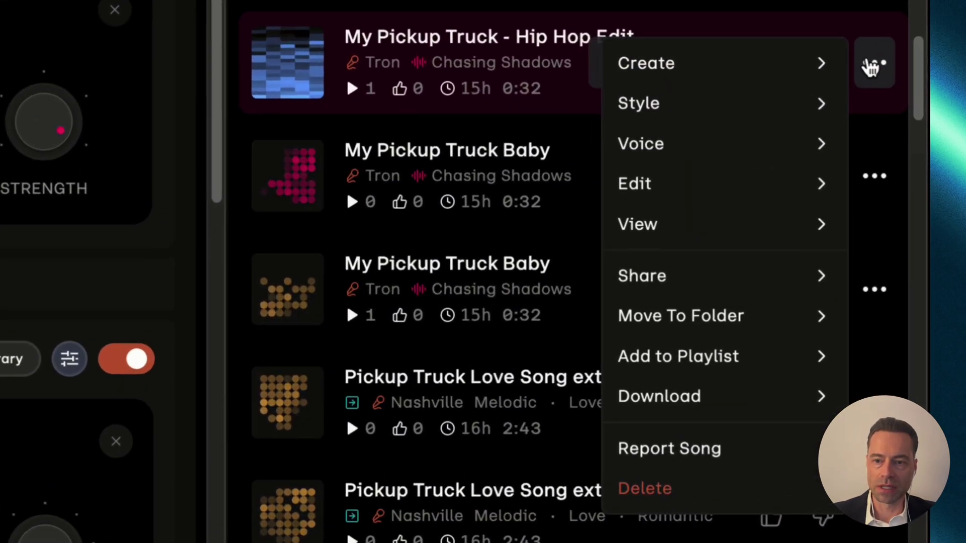
mouse_move(661, 146)
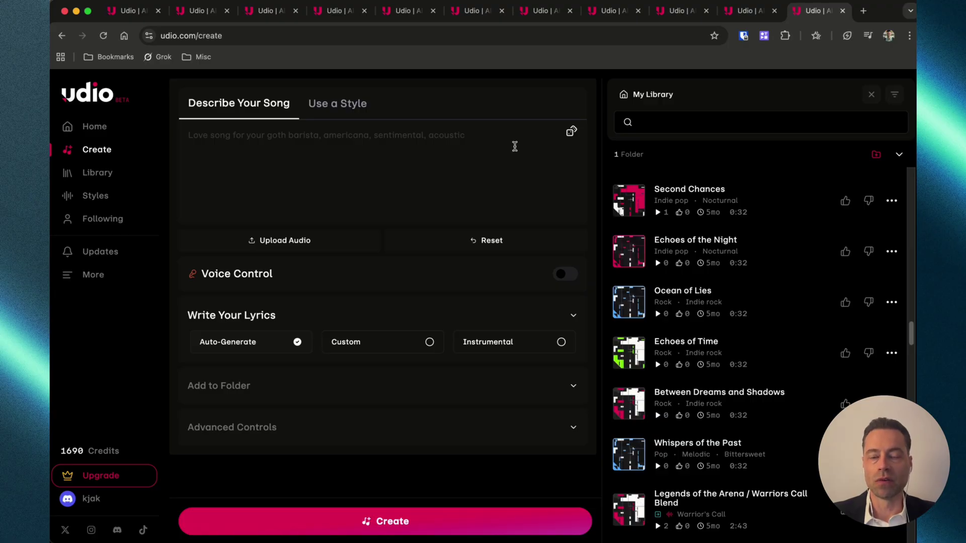
Play and stop Second Chances, then open its Voice options for reusing its voice.
click(628, 200)
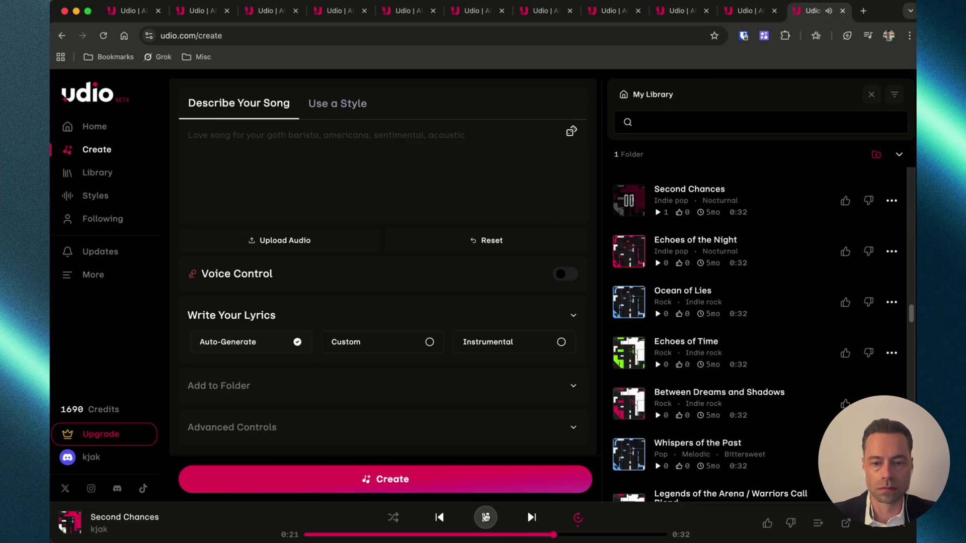
click(486, 517)
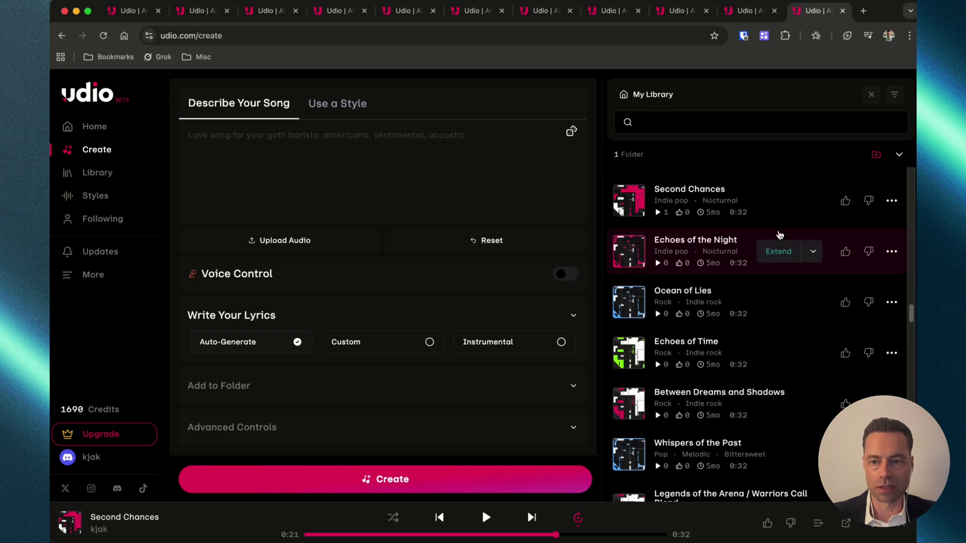
click(892, 251)
mouse_move(810, 259)
mouse_move(779, 286)
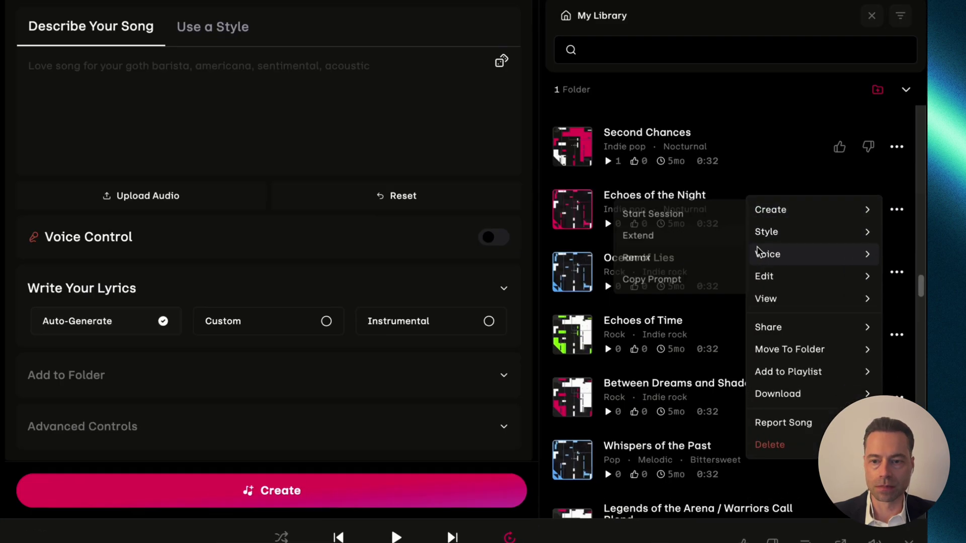
mouse_move(481, 121)
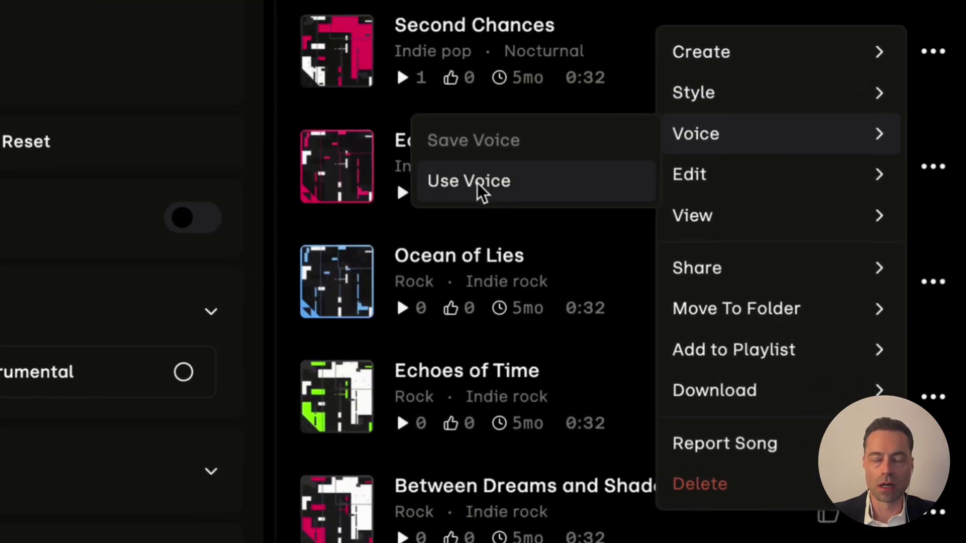
Generate a song with the Second Chances voice and play the new 0:32 Whispers Through the Night v1.
click(478, 183)
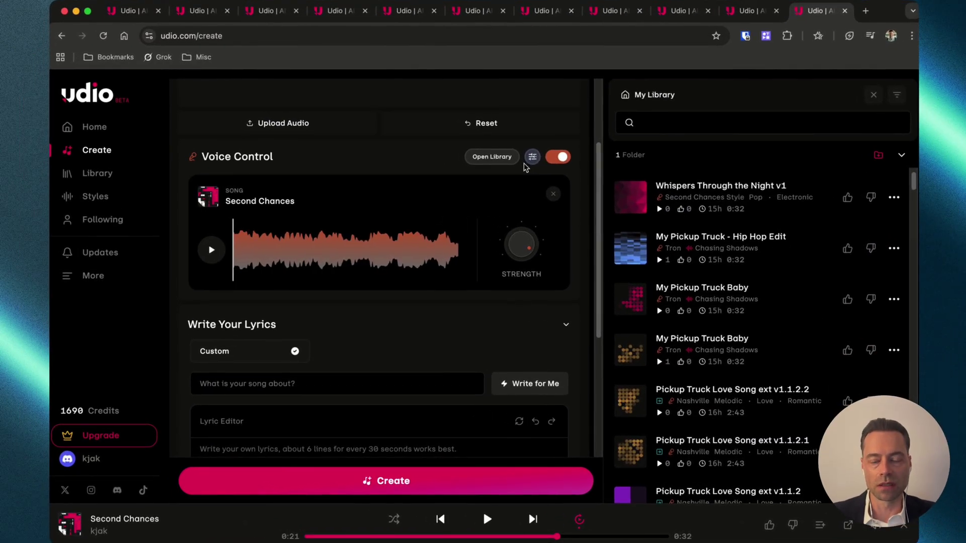
click(631, 201)
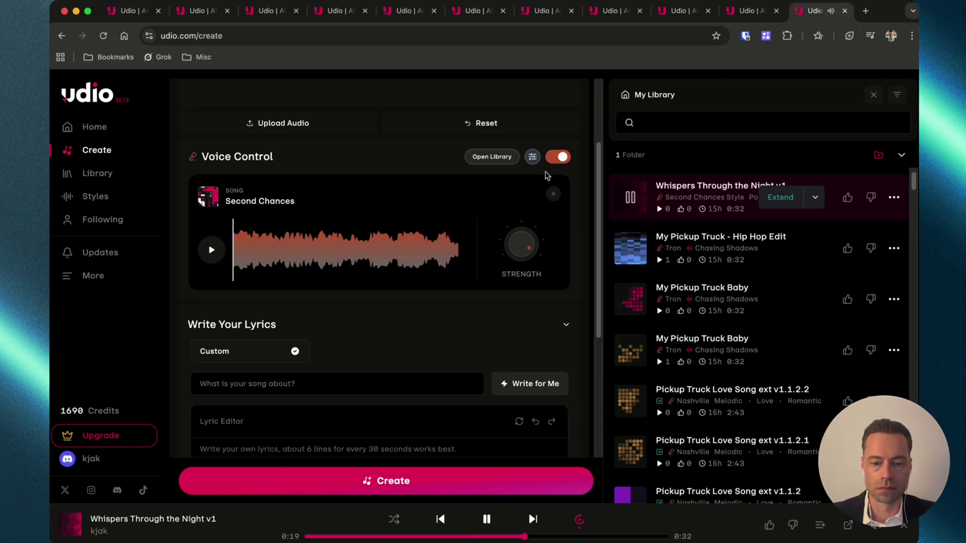
Pause Whispers Through the Night v1, glance at its Voice options, then show the Saved voices library.
click(487, 518)
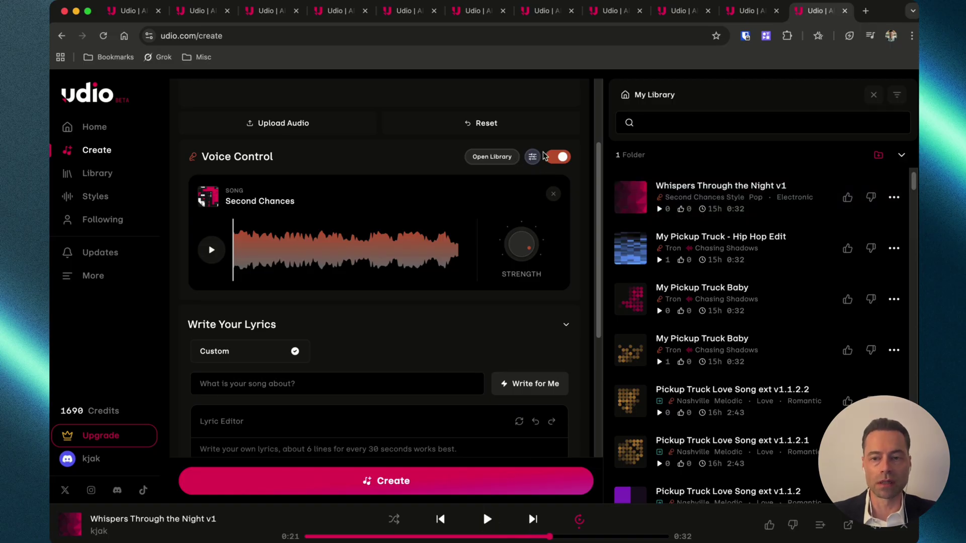
click(893, 198)
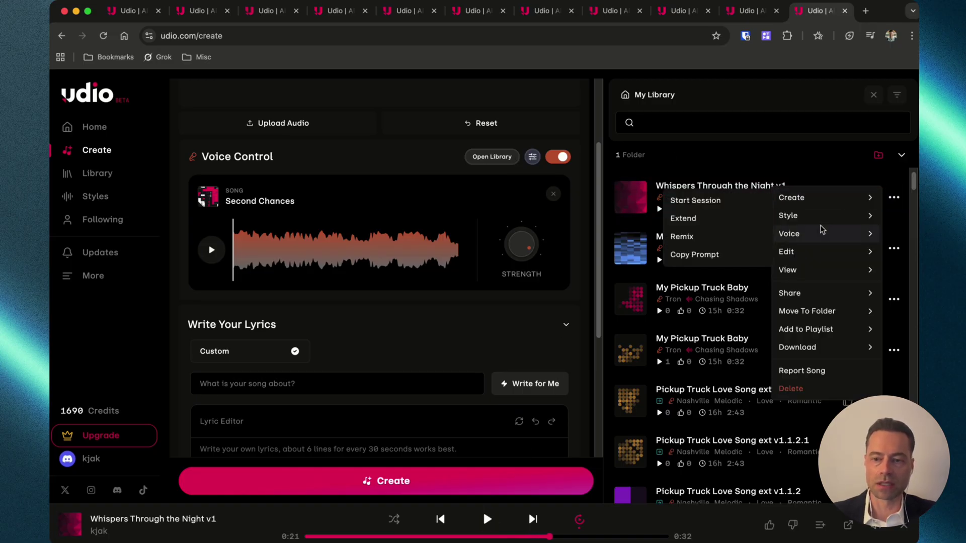
mouse_move(820, 235)
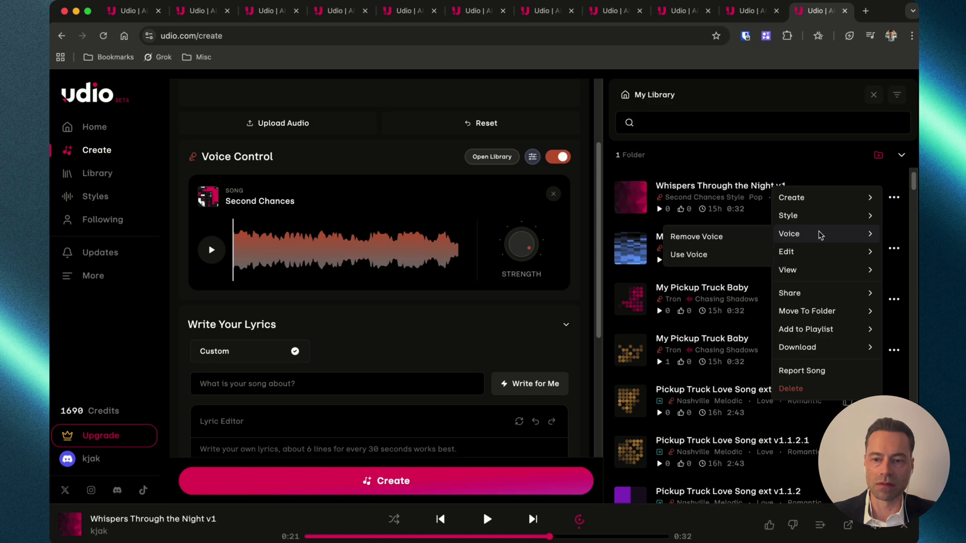
click(734, 246)
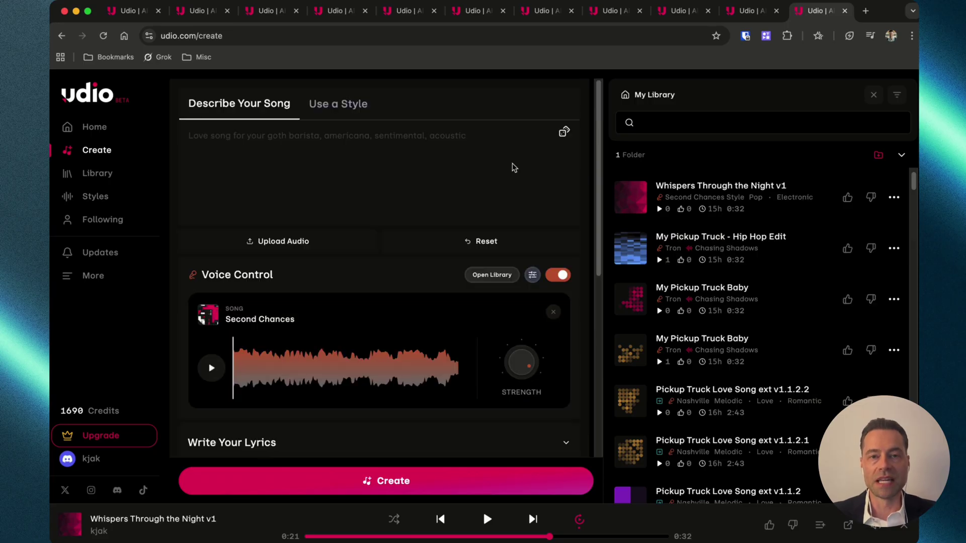
click(496, 275)
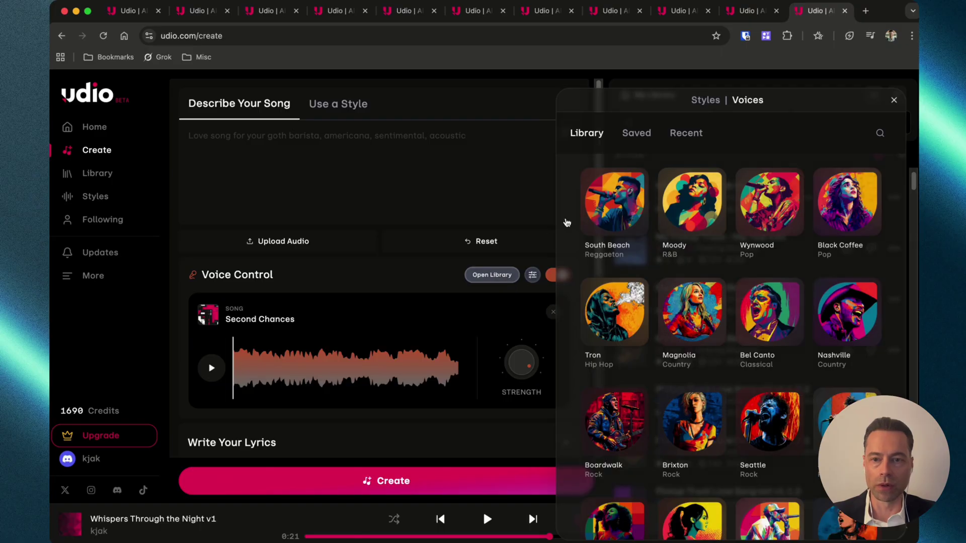
click(635, 135)
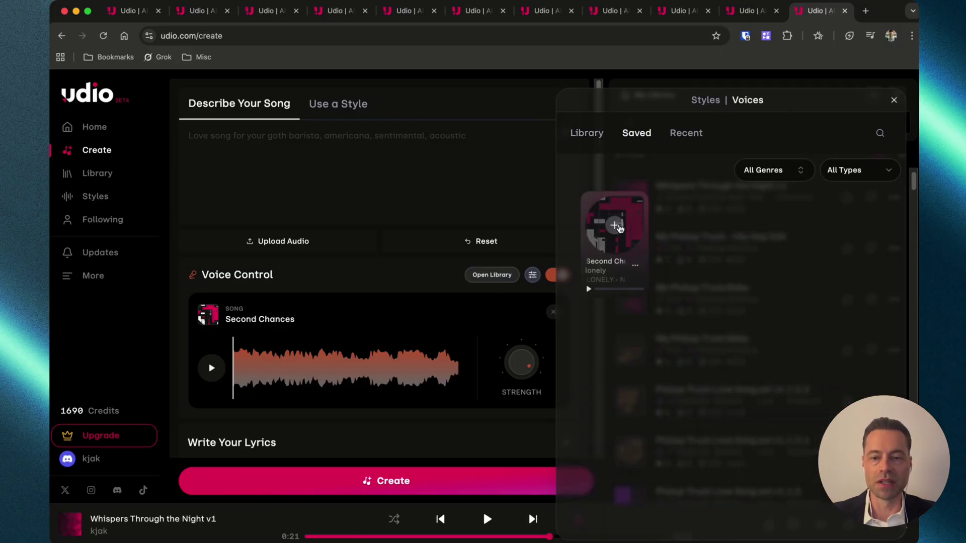